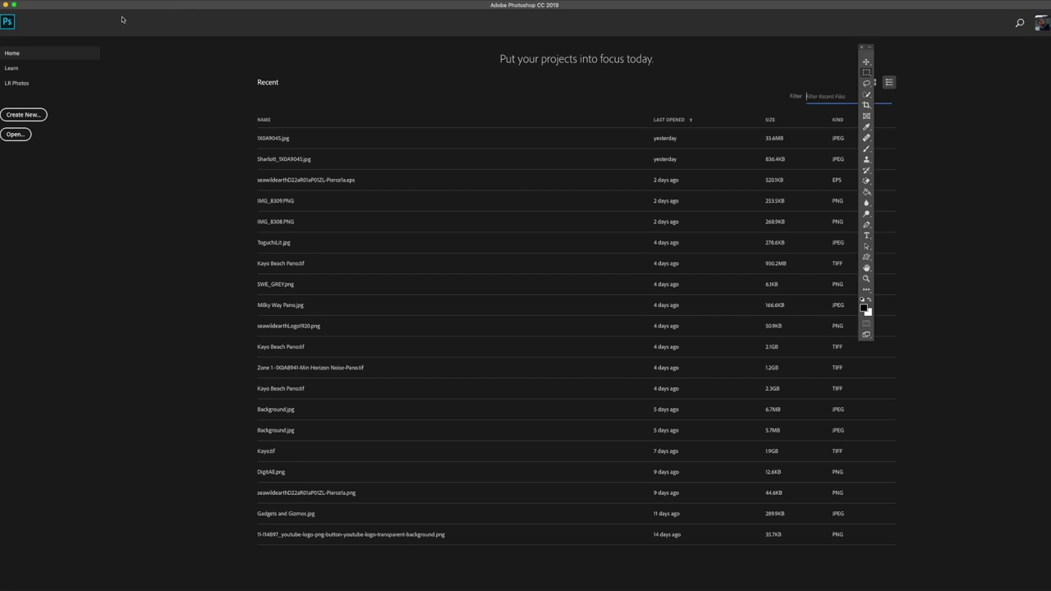
Step: Start a Photomerge with the Auto layout and turn off Blend Images Together
click(70, 0)
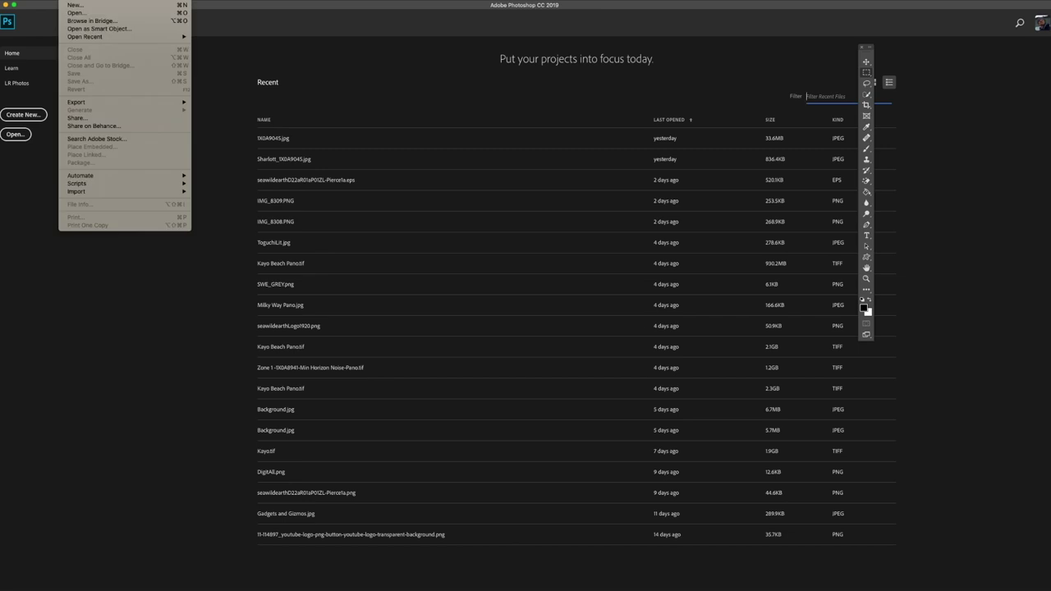
key(Escape)
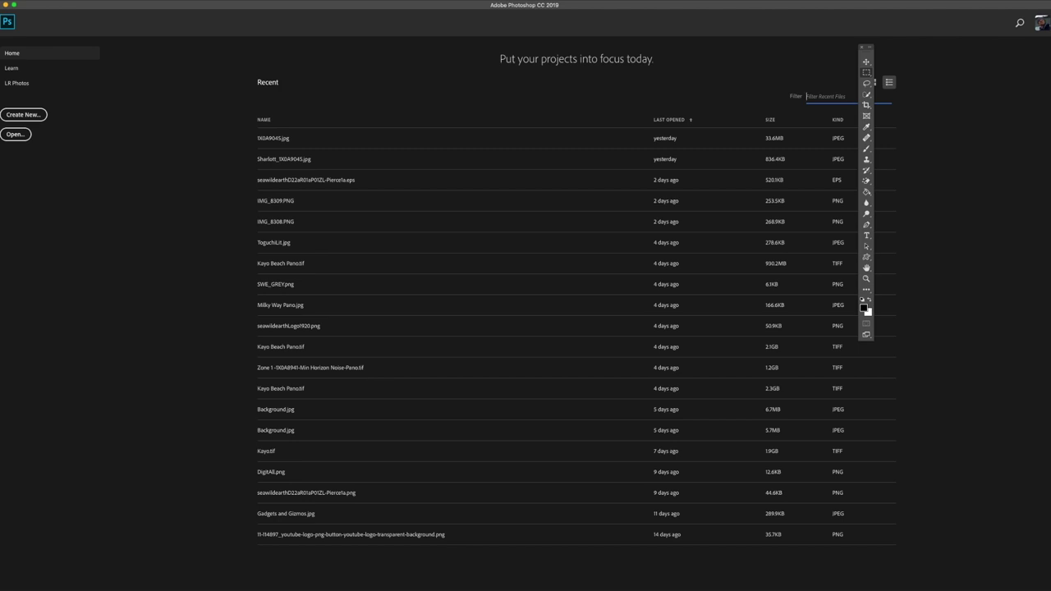
click(69, 1)
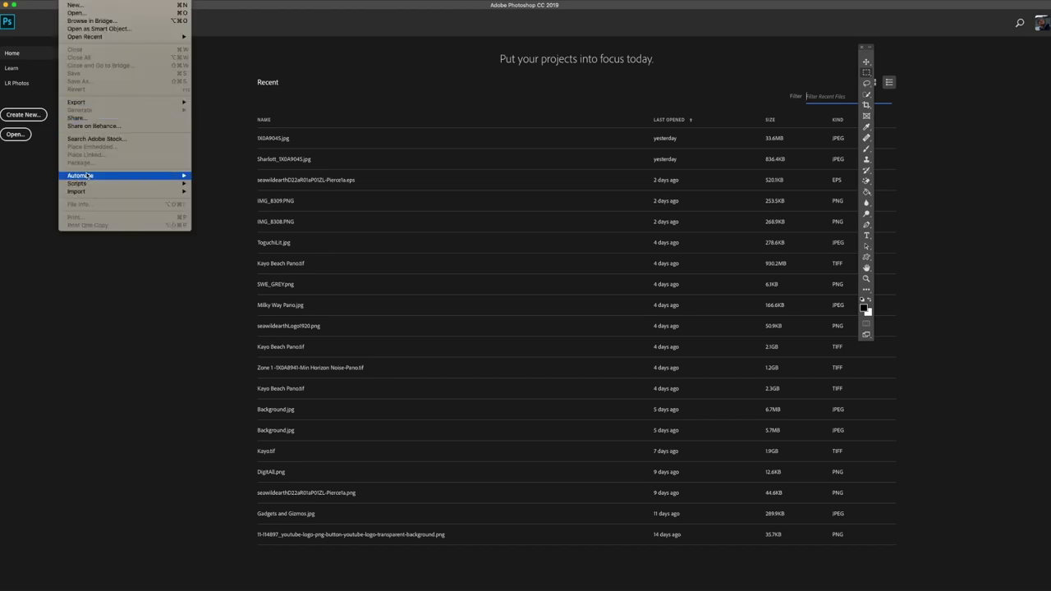
mouse_move(88, 177)
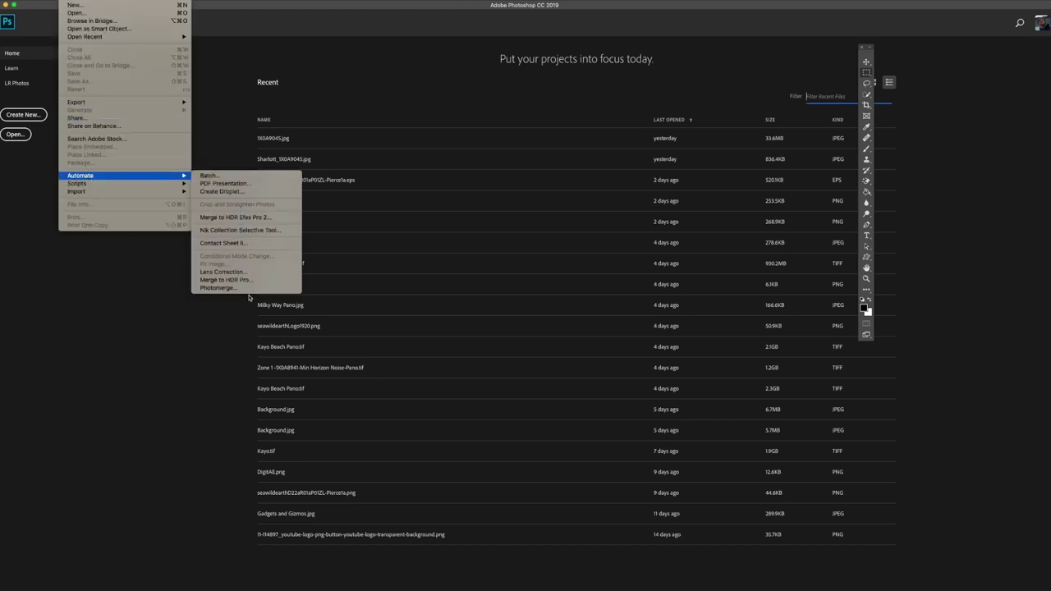
click(219, 287)
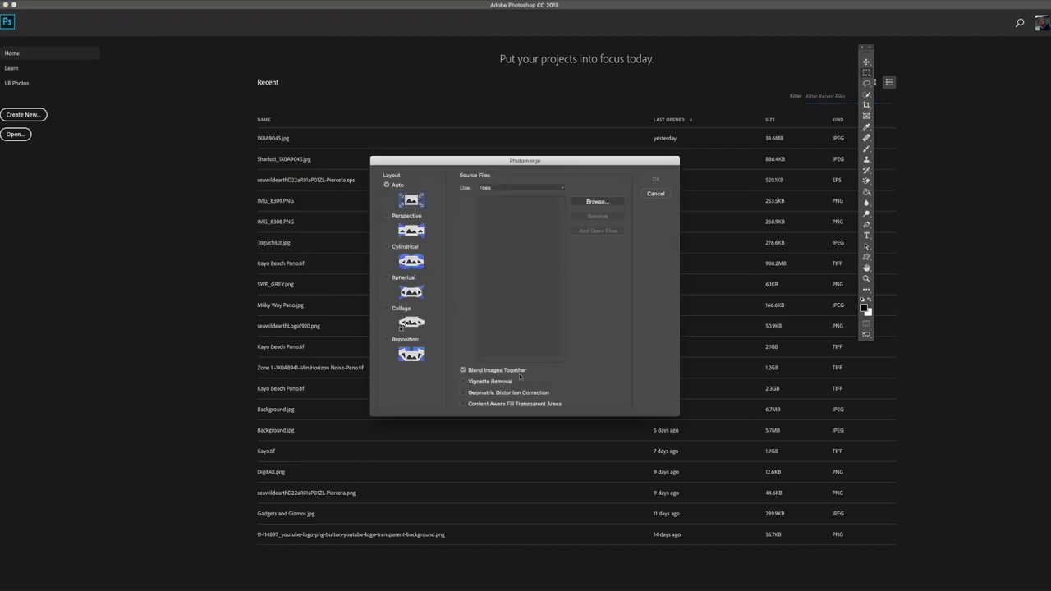
click(468, 370)
Step: Load 1X0A9113.jpg through 1X0A9119.jpg from the Dandelion Stack folder as source files and run the Photomerge
click(599, 201)
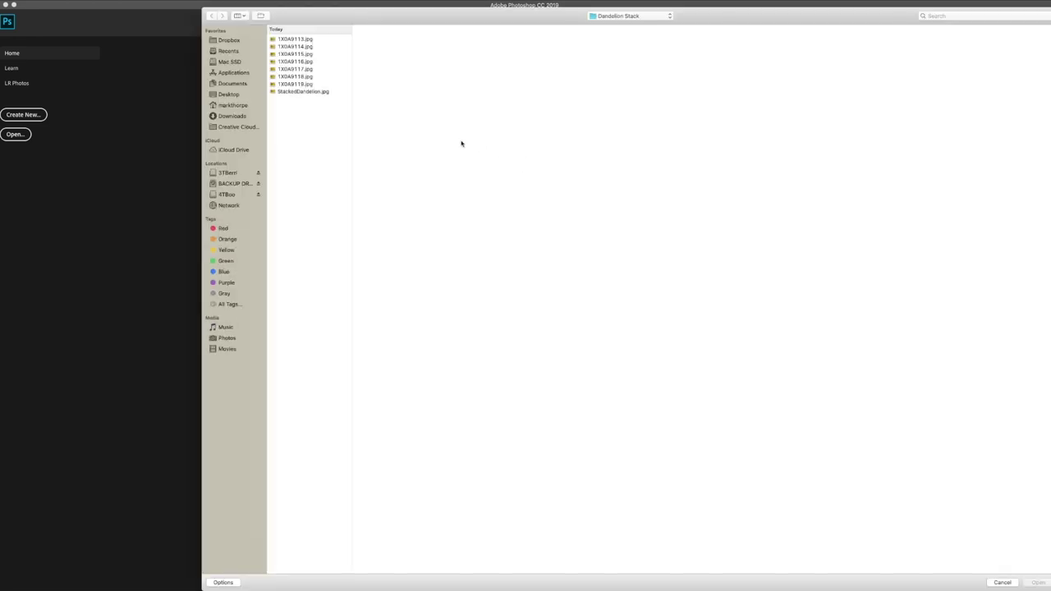
drag(316, 87, 324, 26)
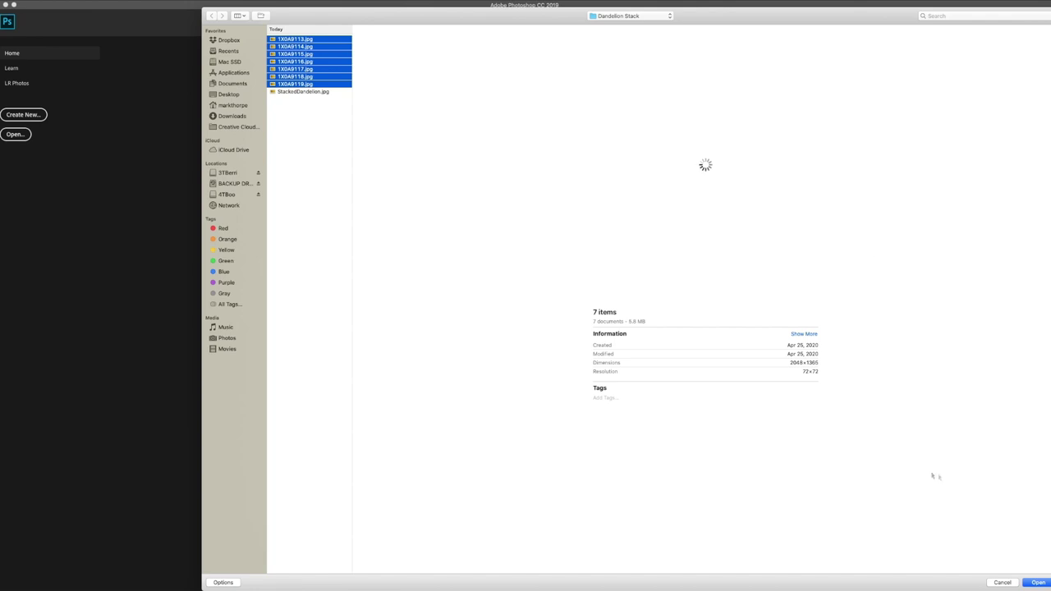
click(1039, 582)
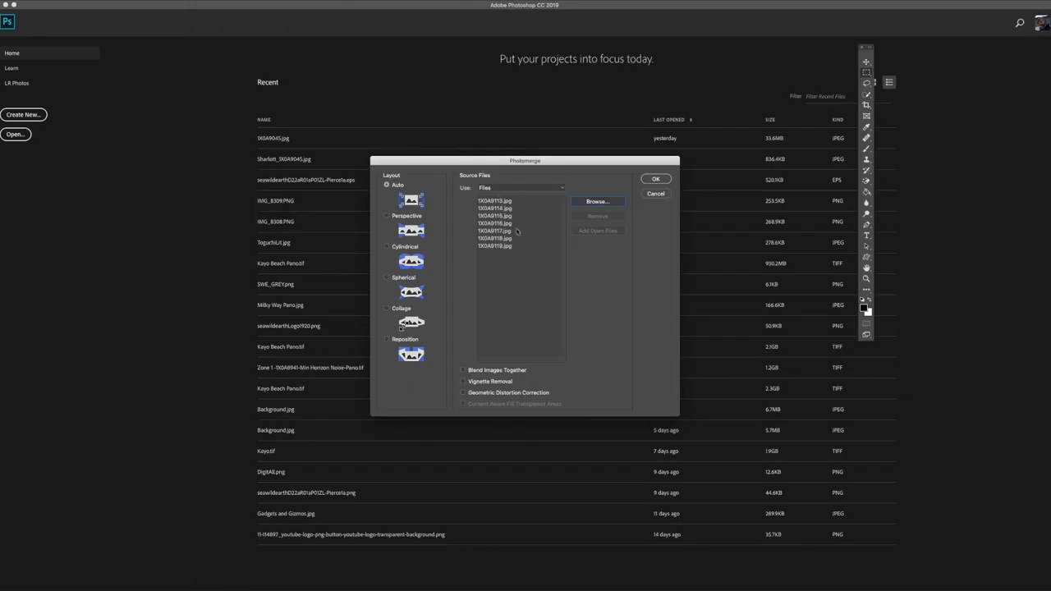
click(656, 179)
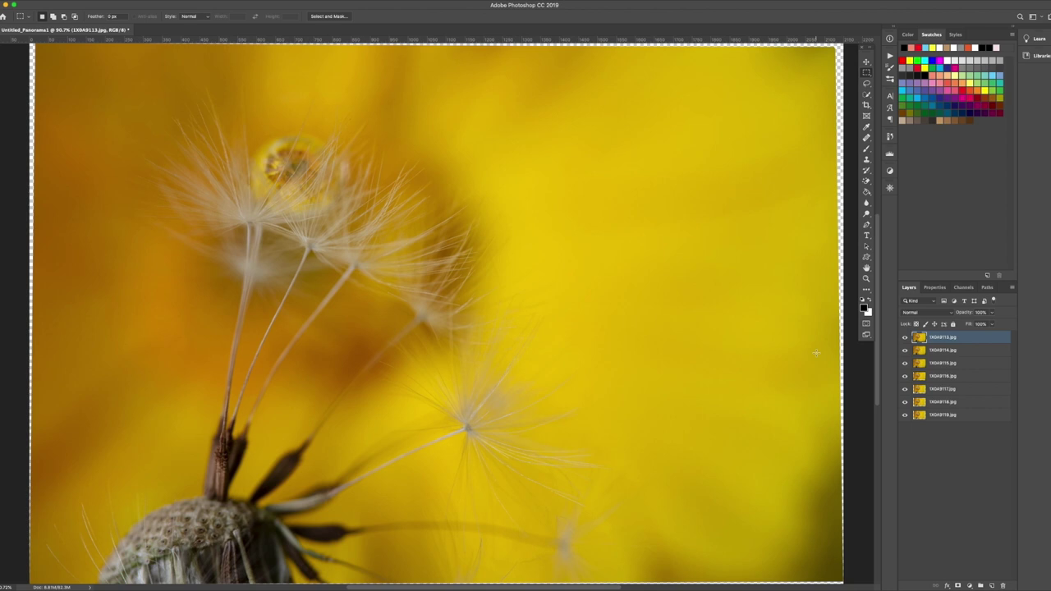
Step: Auto-blend all seven layers using Stack Images with Seamless Tones and Colors, and merge the visible layers into one
shift+click(973, 417)
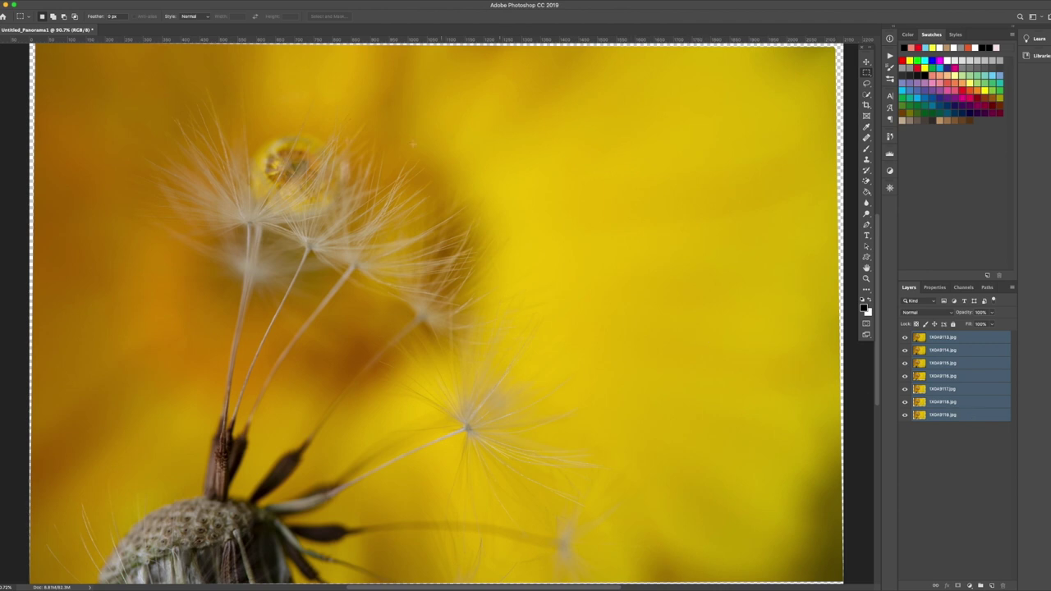
click(86, 1)
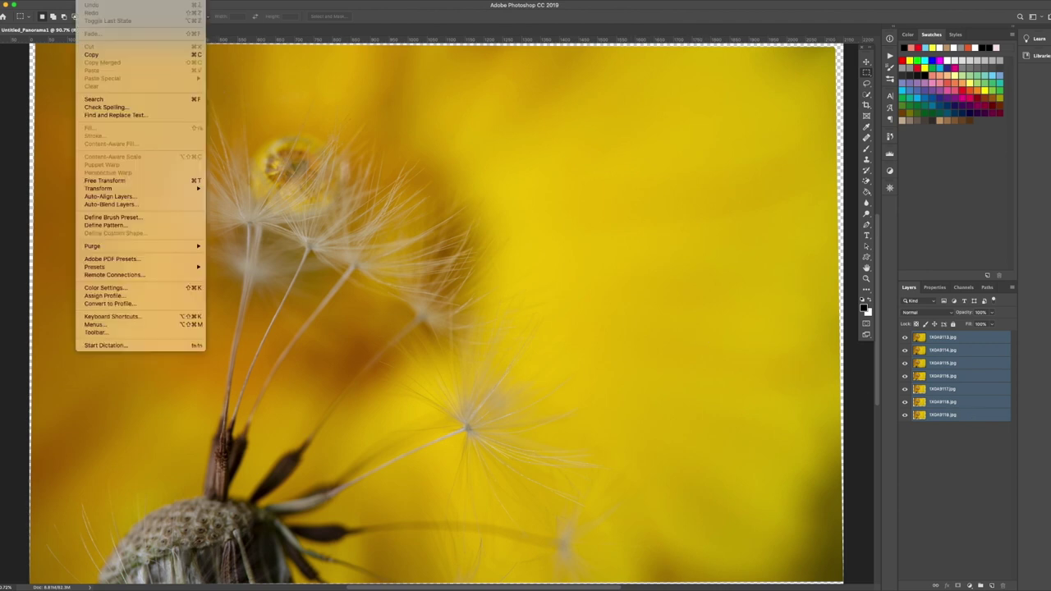
click(117, 205)
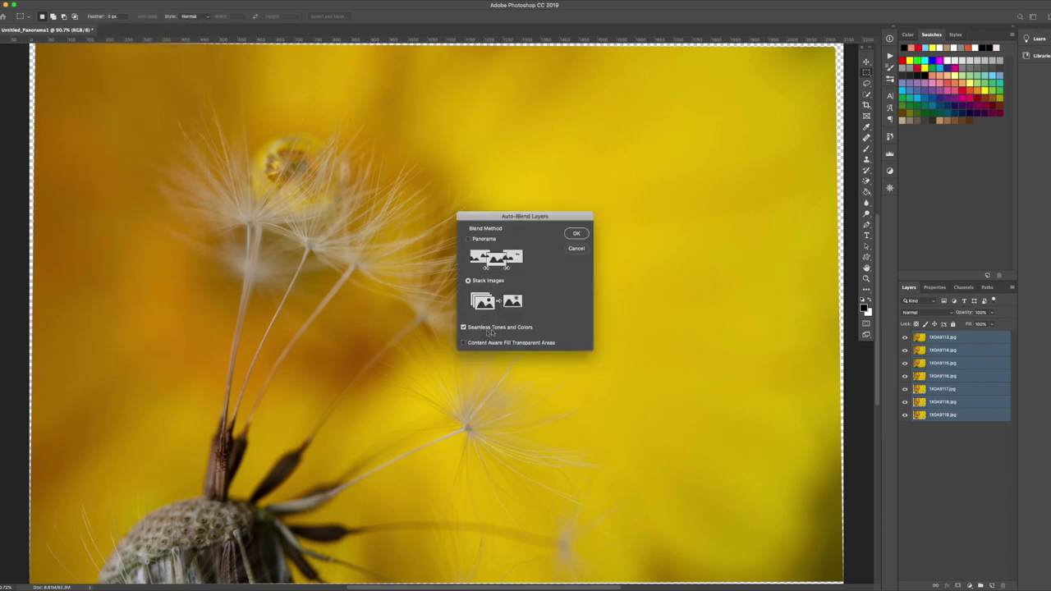
click(577, 232)
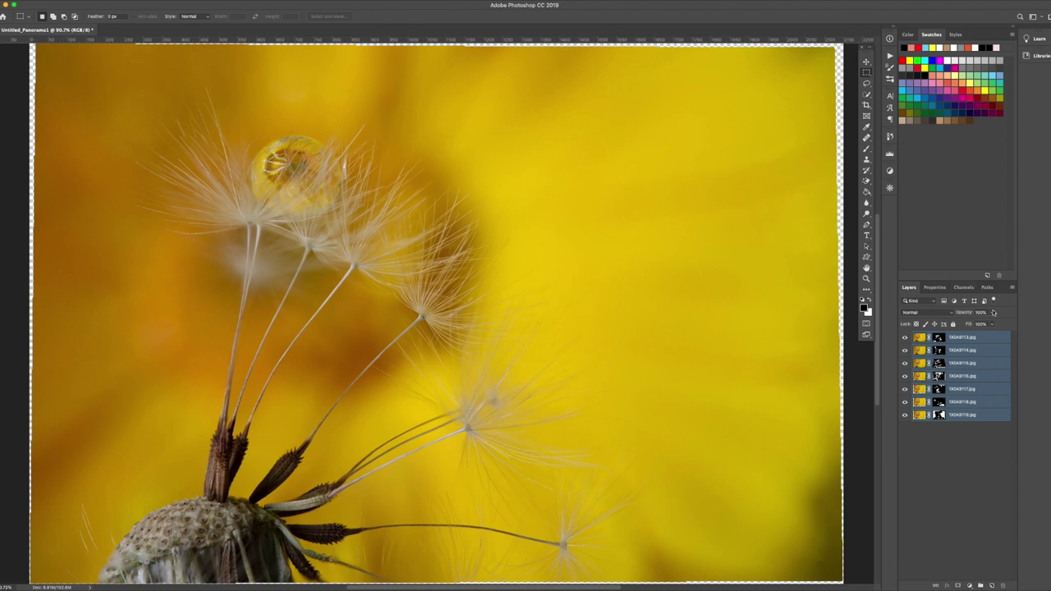
click(1012, 288)
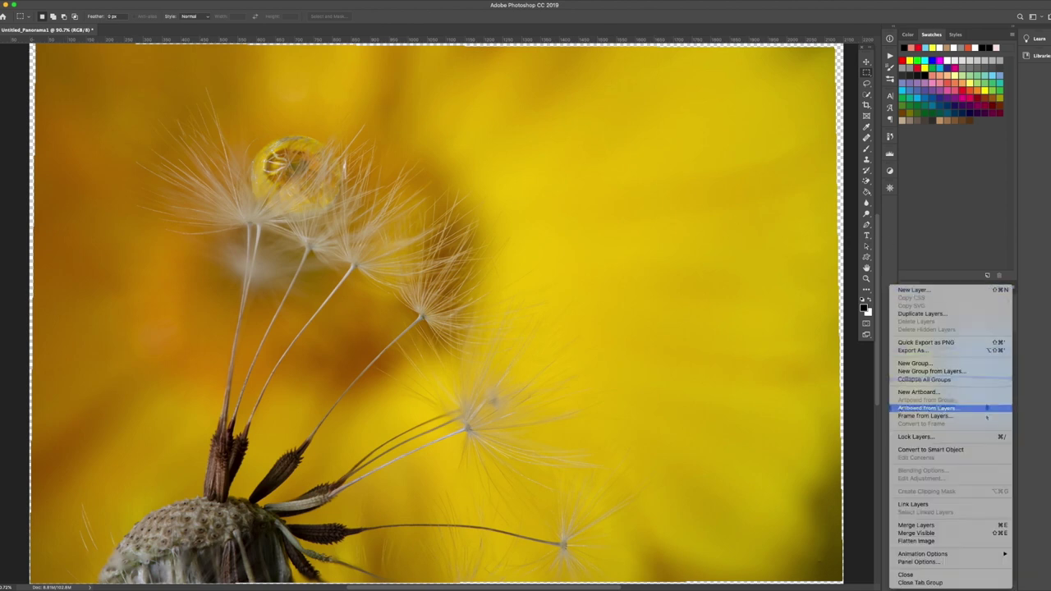
click(979, 535)
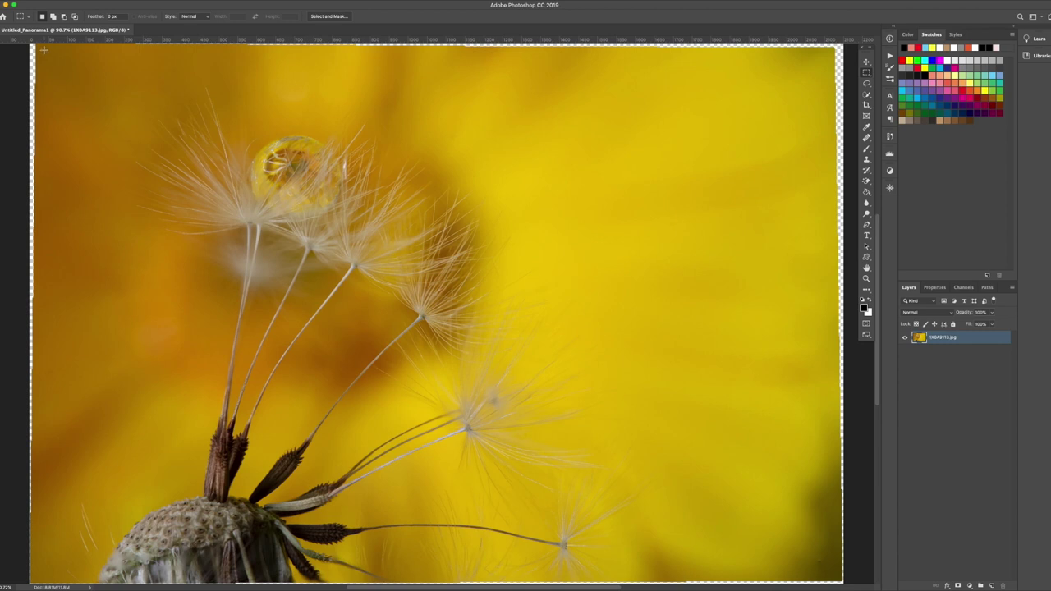
Step: Crop the image to a rectangular selection just inside the transparent borders, and clear the selection
drag(43, 48, 832, 570)
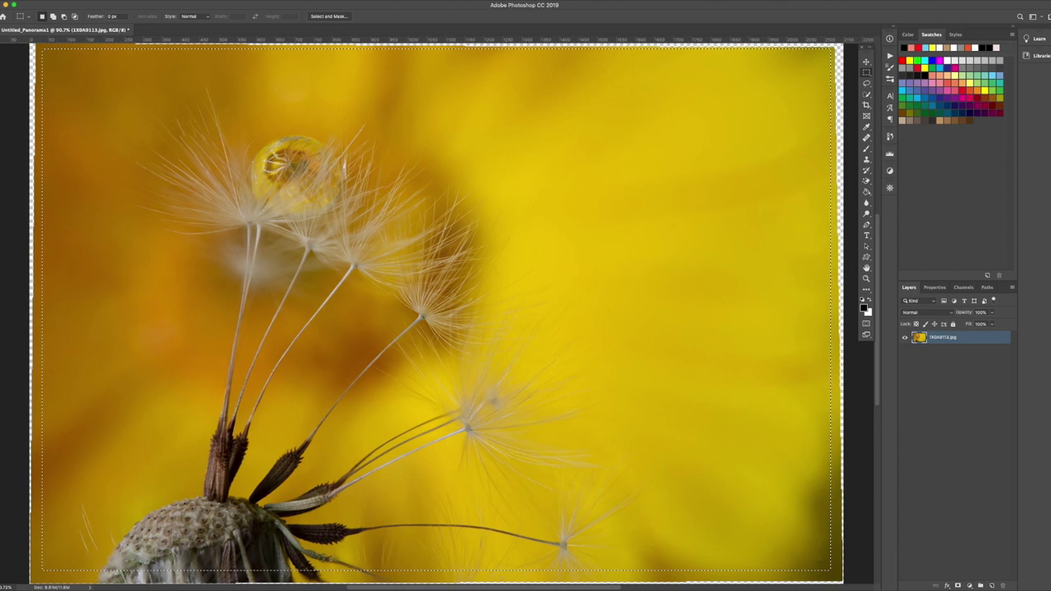
click(107, 1)
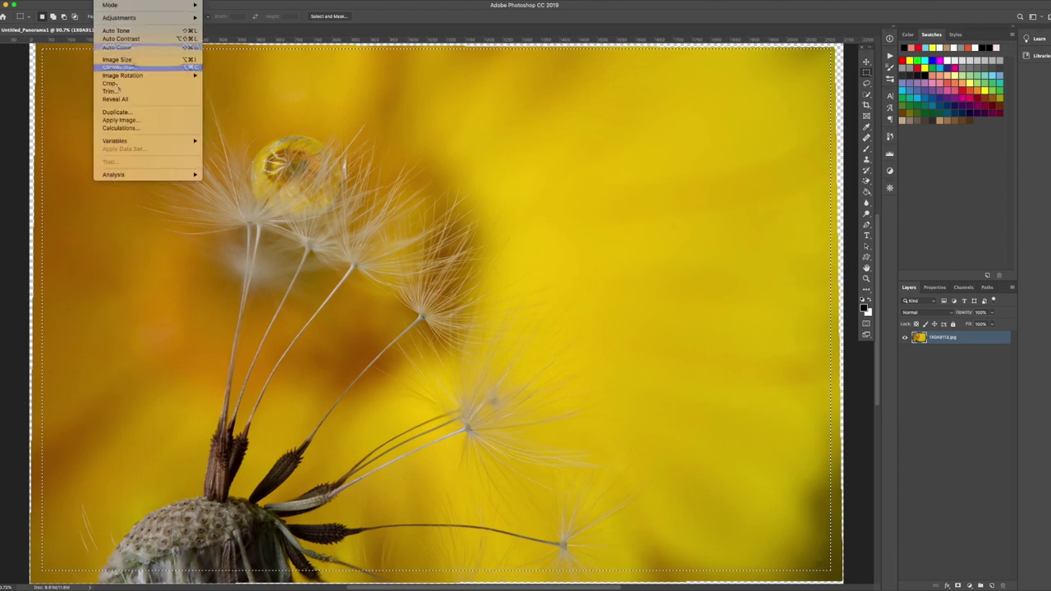
click(120, 86)
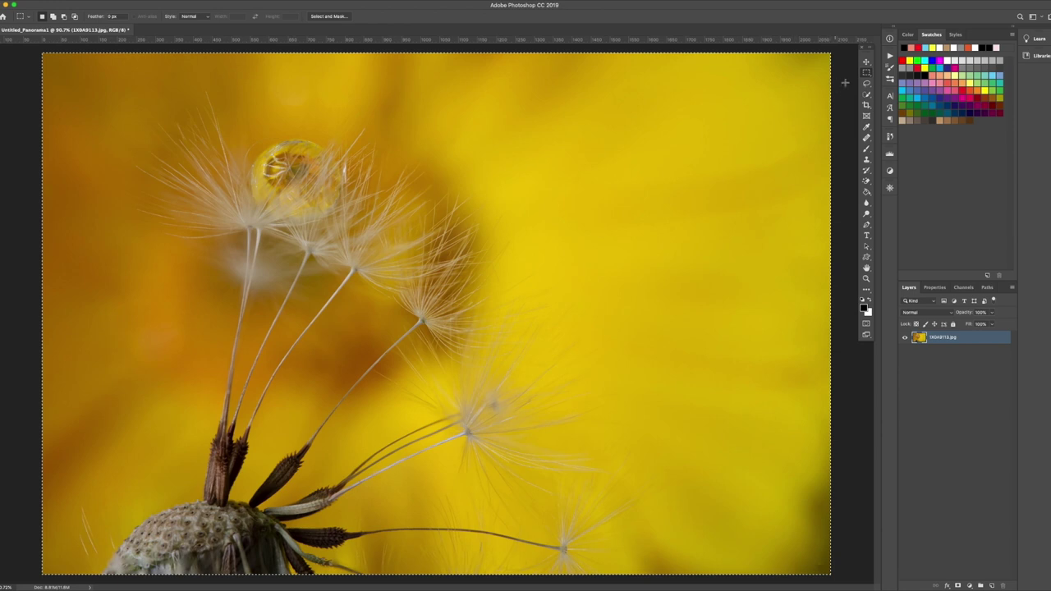
click(866, 61)
key(ctrl+d)
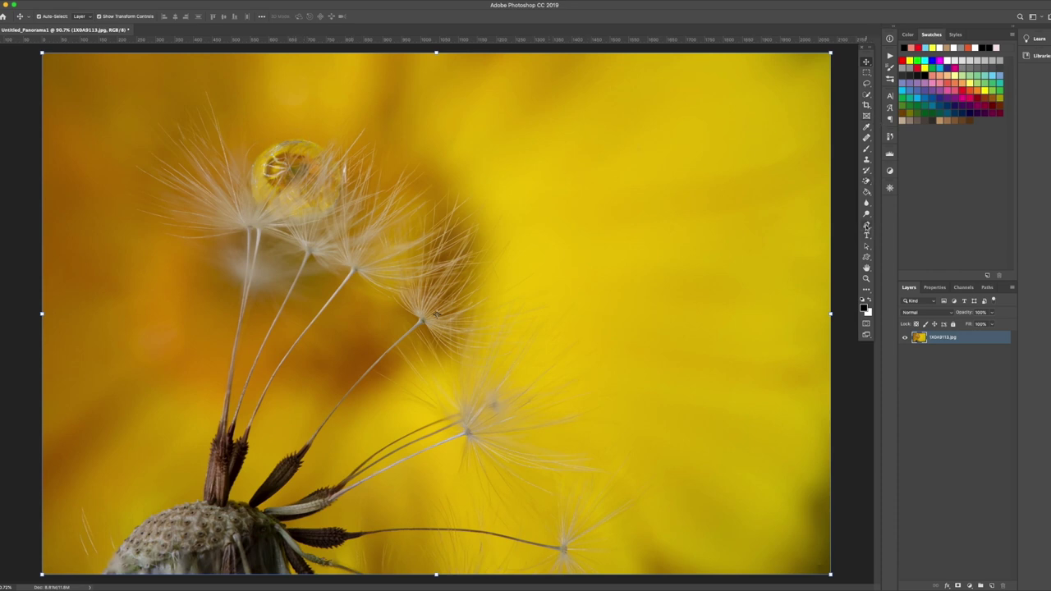
Step: Resize the image to a width of 2048 pixels with proportions linked
key(super+1)
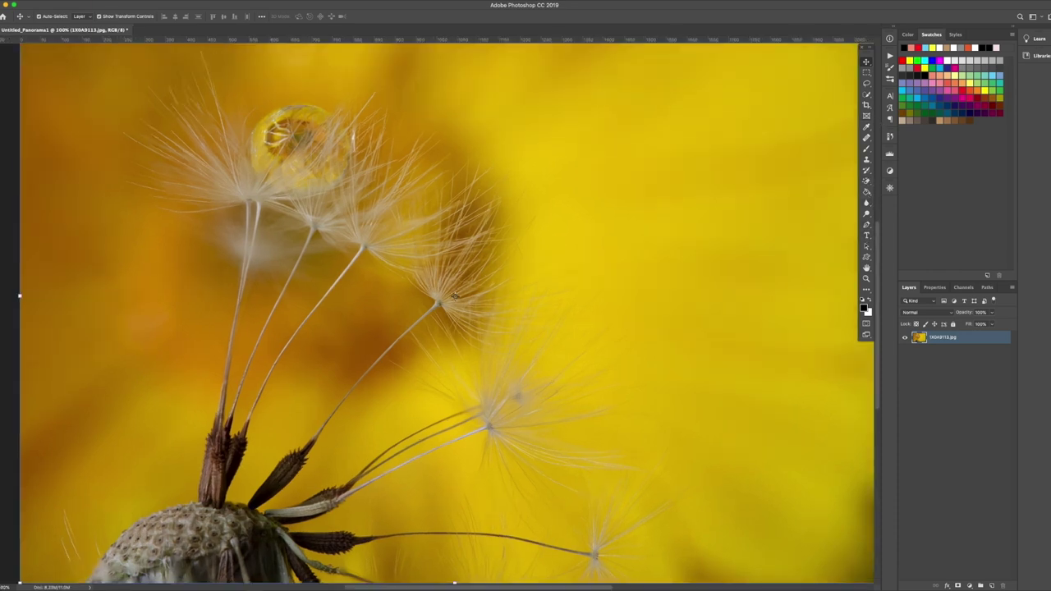
click(111, 0)
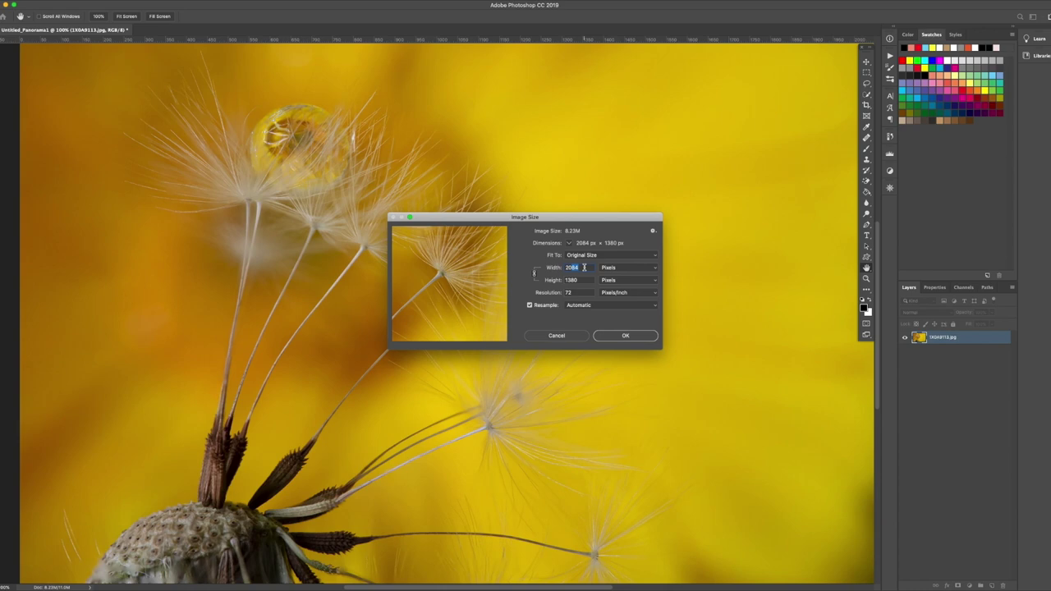
text(2048)
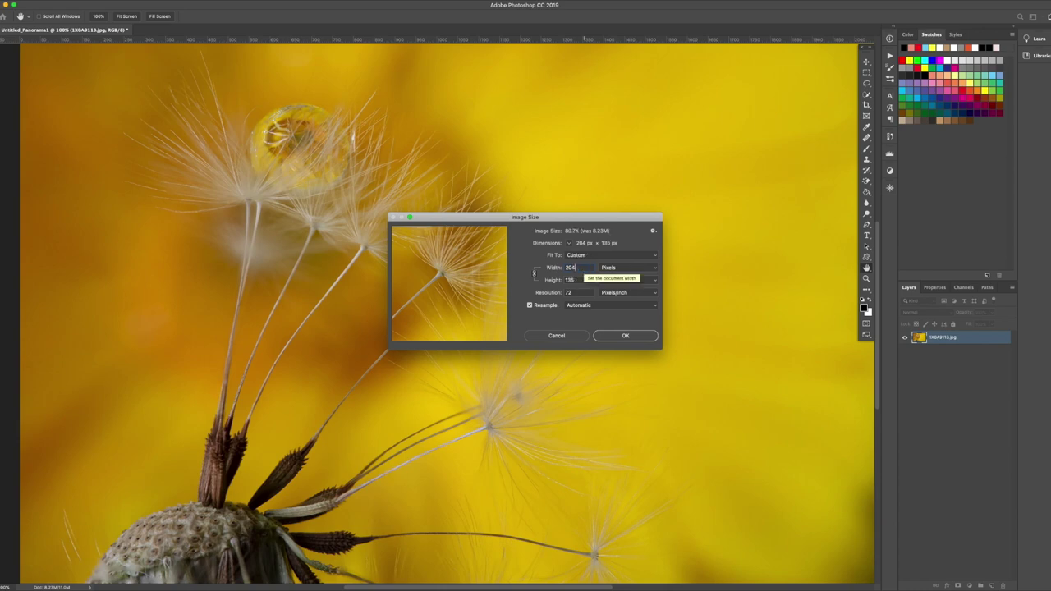
click(628, 336)
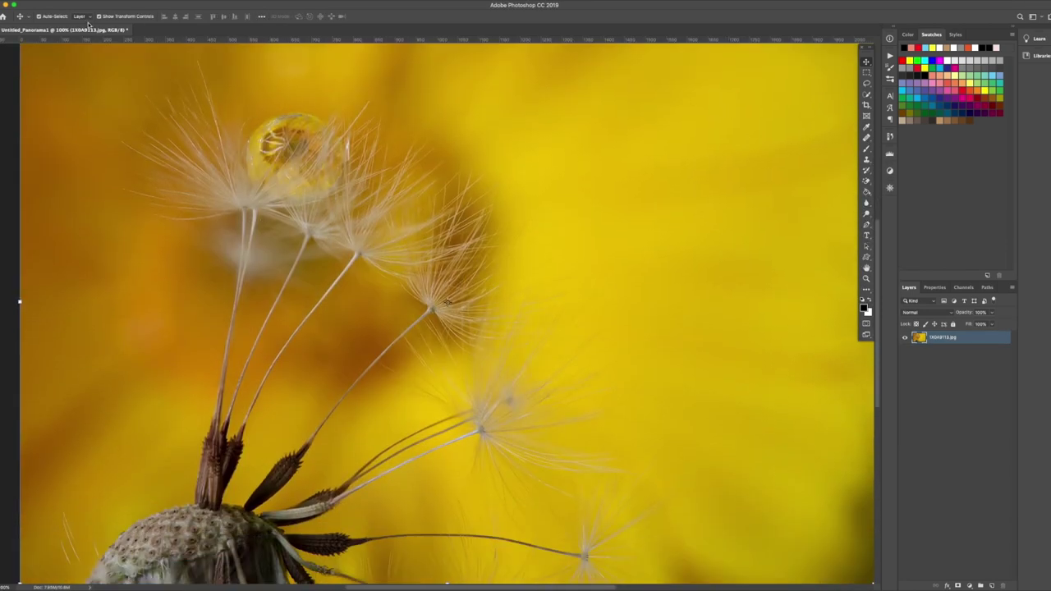
Step: Save the image in the Dandelion Stack folder as a JPEG named MasterStack
click(72, 0)
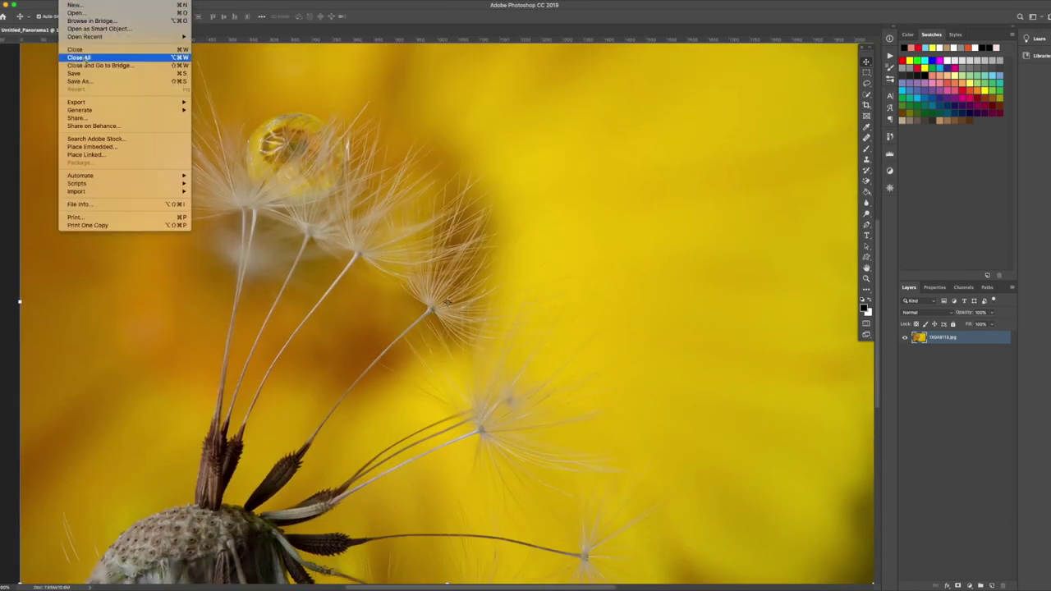
click(81, 81)
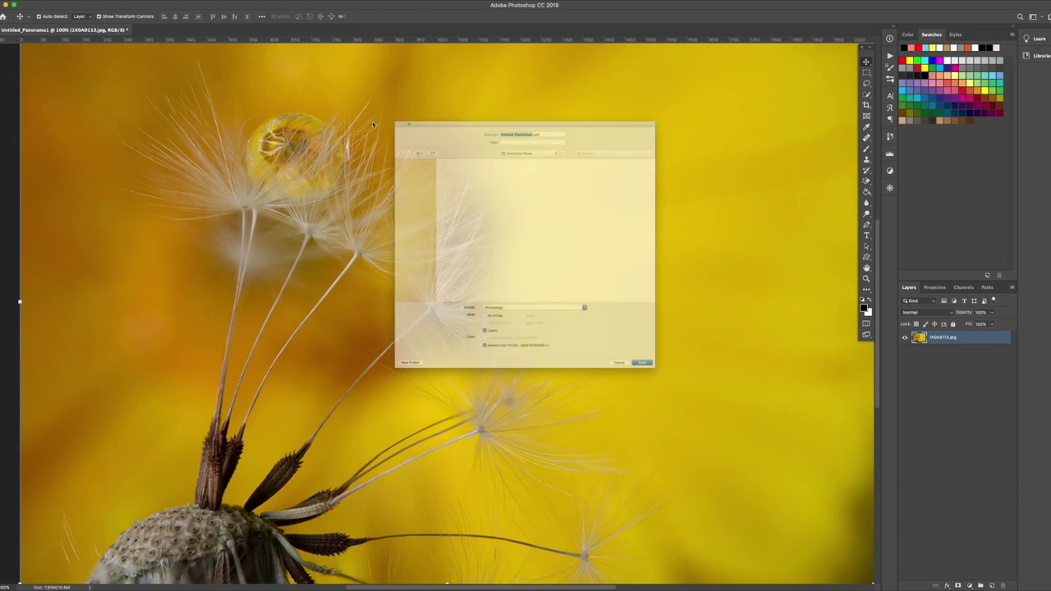
click(535, 73)
drag(536, 72, 469, 69)
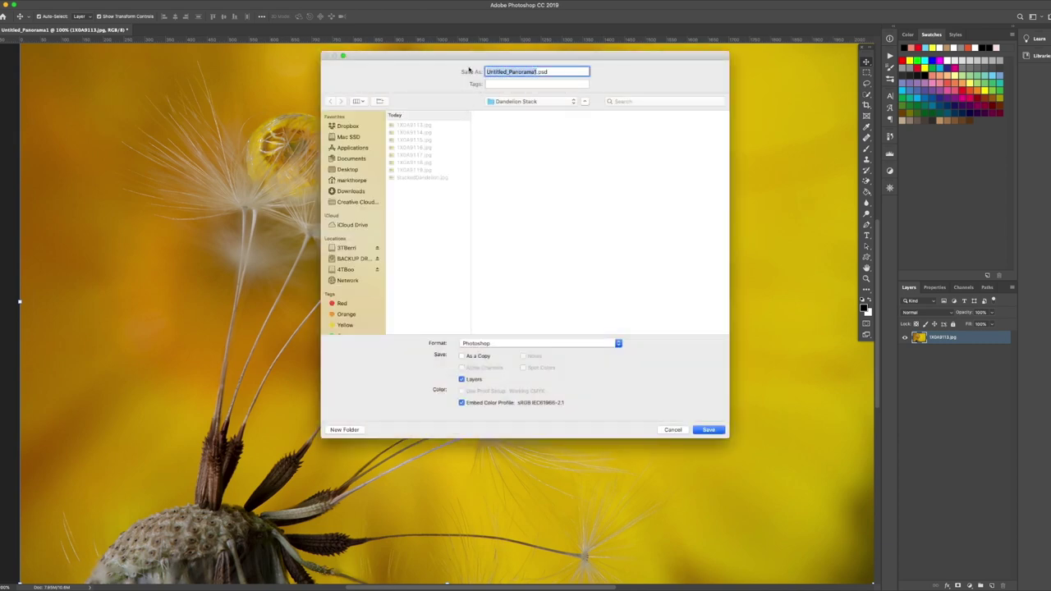
text(MasterStack)
click(567, 343)
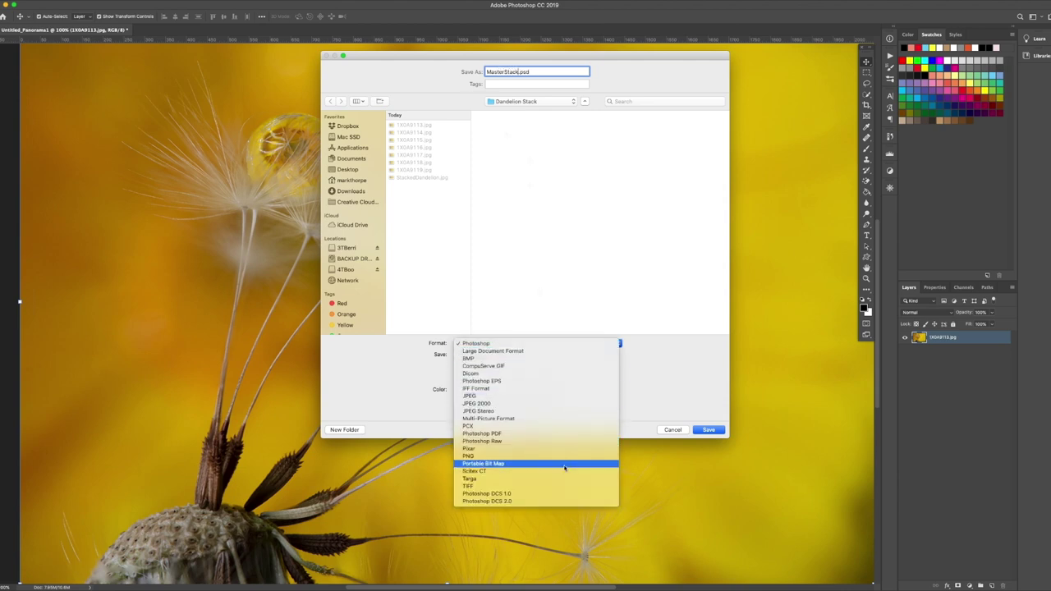
click(568, 399)
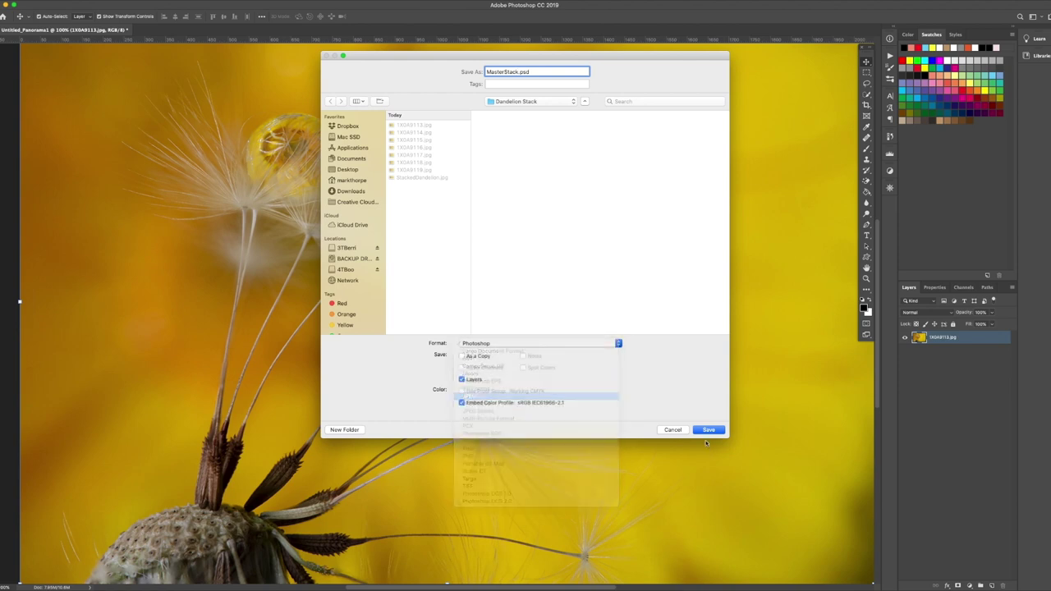
click(710, 431)
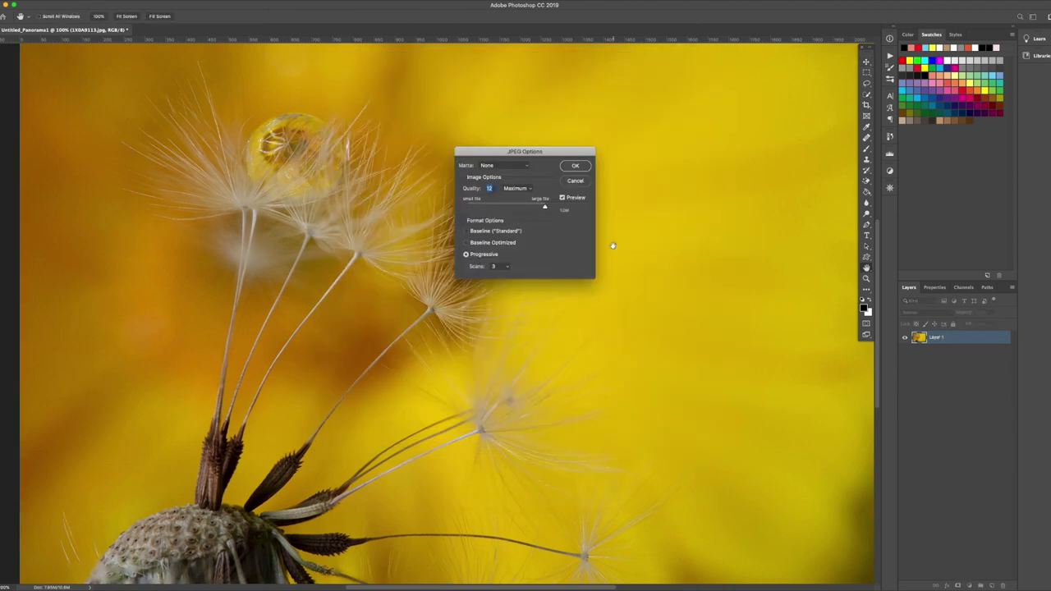